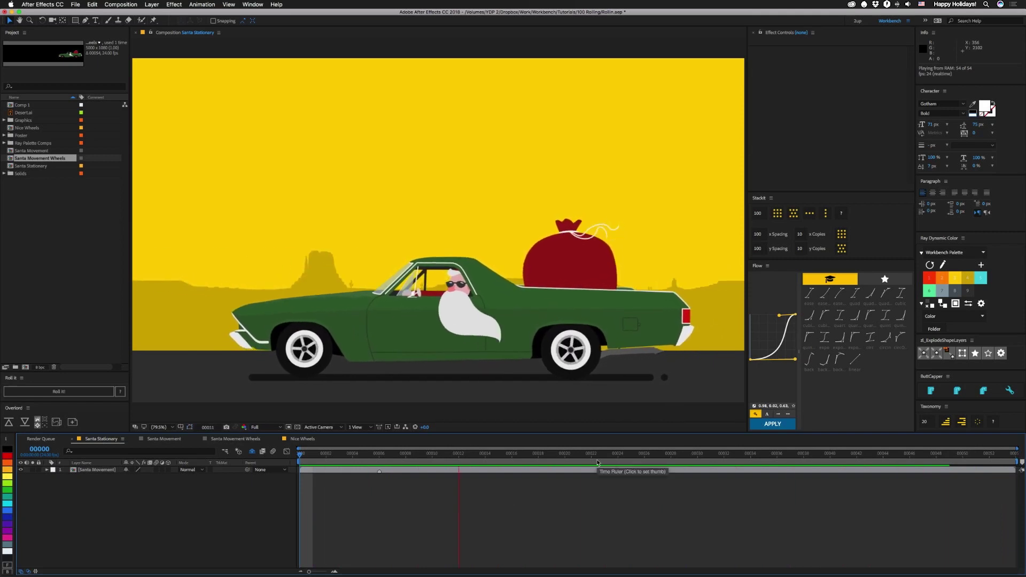
- Open the Santa Movement composition and review the car's drive and the Null 1 position animation along the timeline
left_click(170, 439)
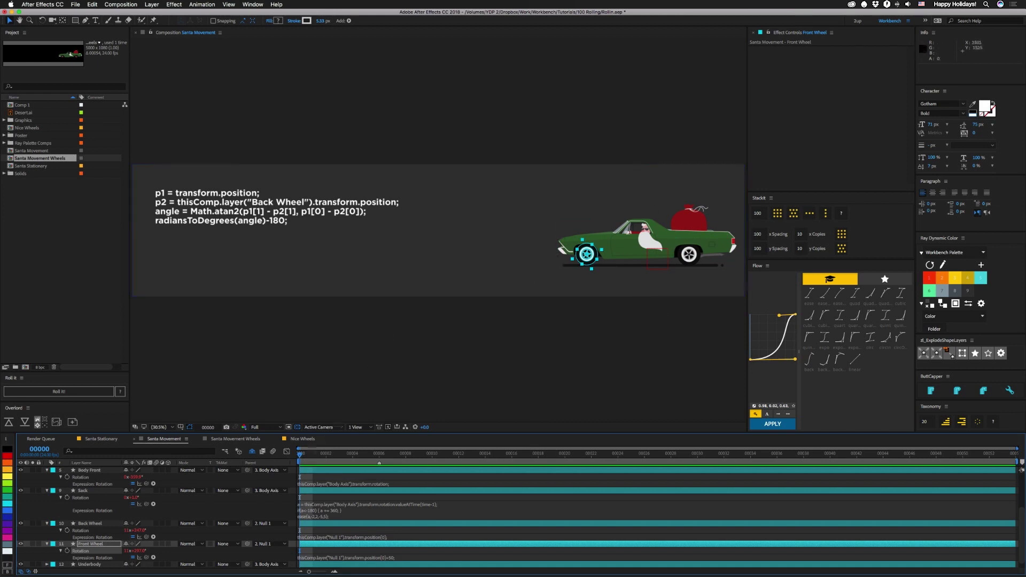
key("space")
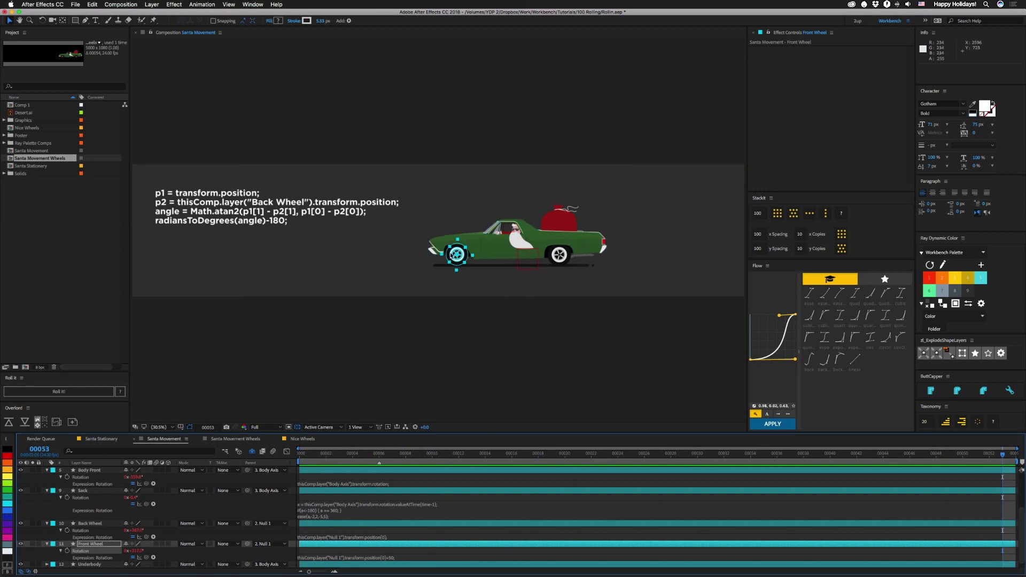
scroll(96, 483, "up", 5)
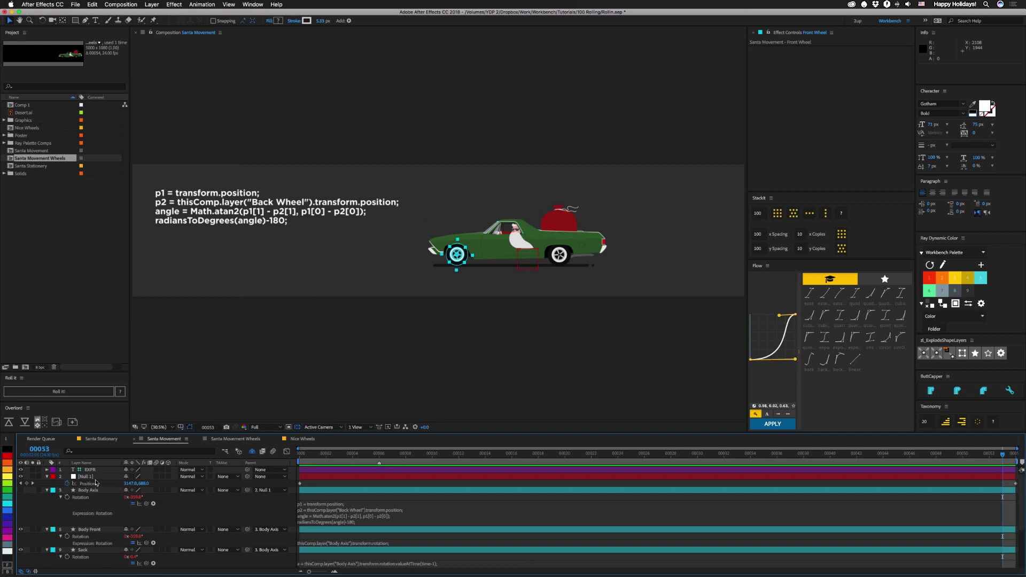
left_click(313, 457)
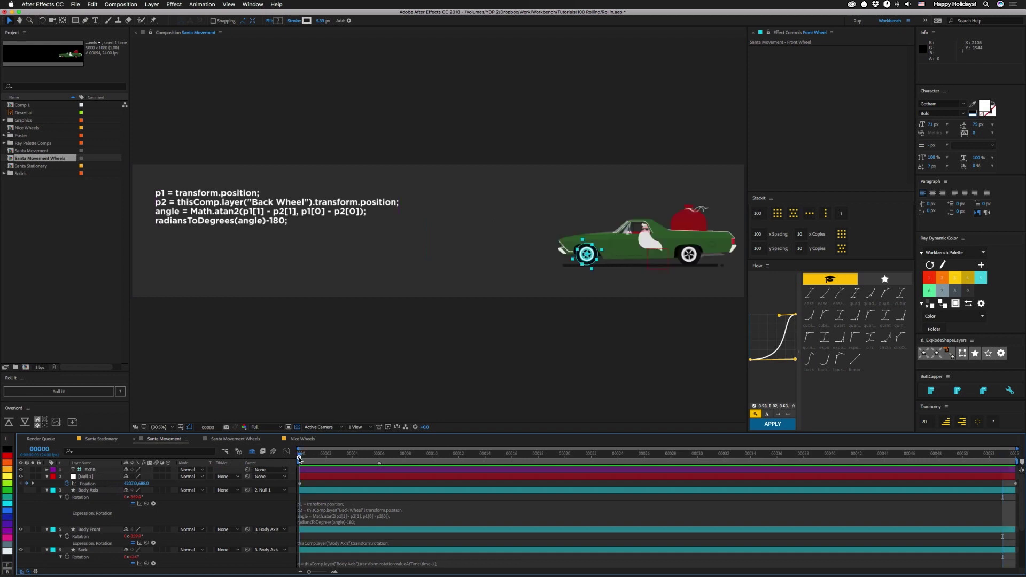
left_click_drag(314, 458, 234, 500)
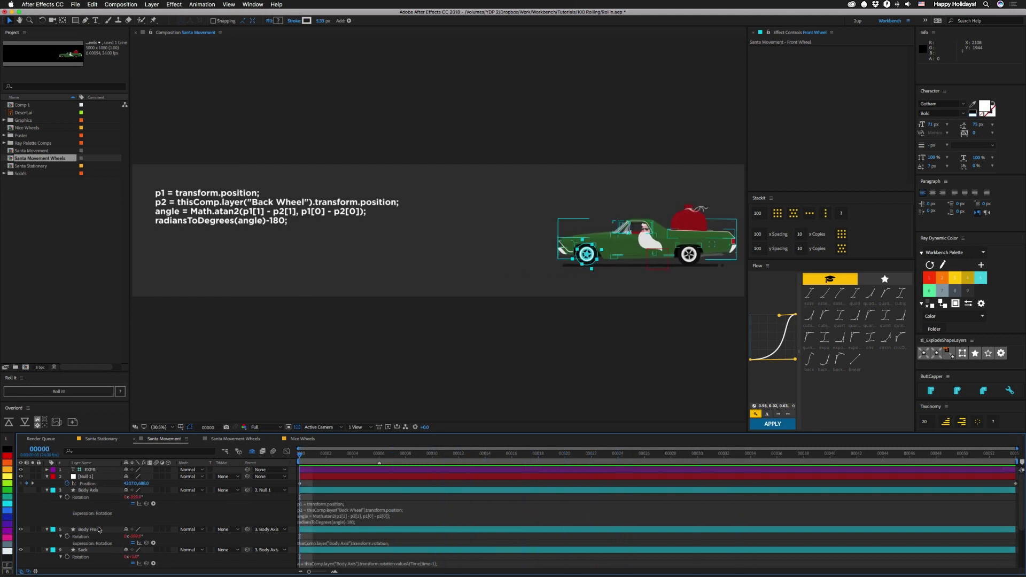
- Deselect all layers and preview the car rolling across the Santa Movement composition
scroll(96, 500, "down", 5)
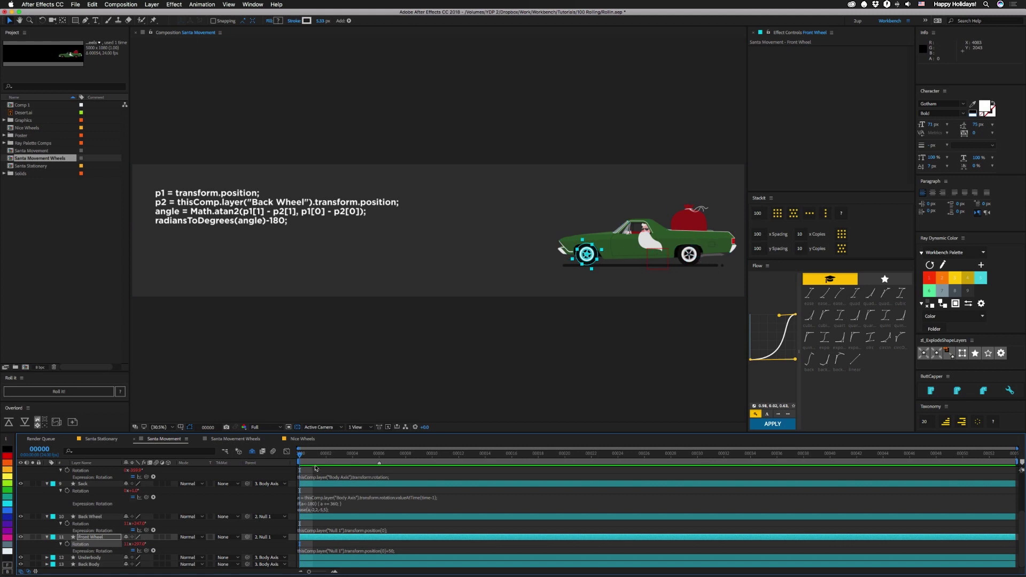
left_click(213, 474)
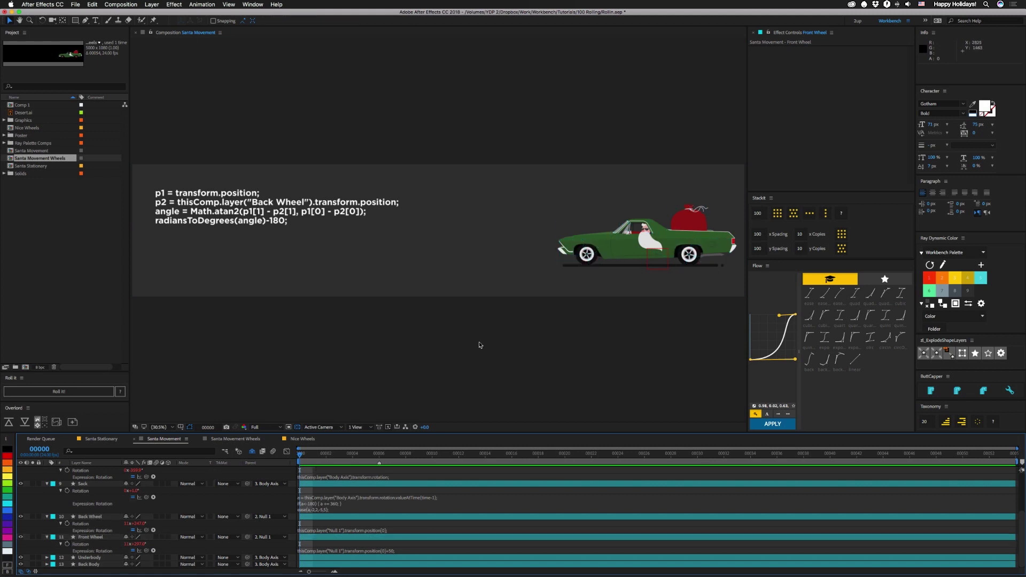
left_click(588, 279)
key("space")
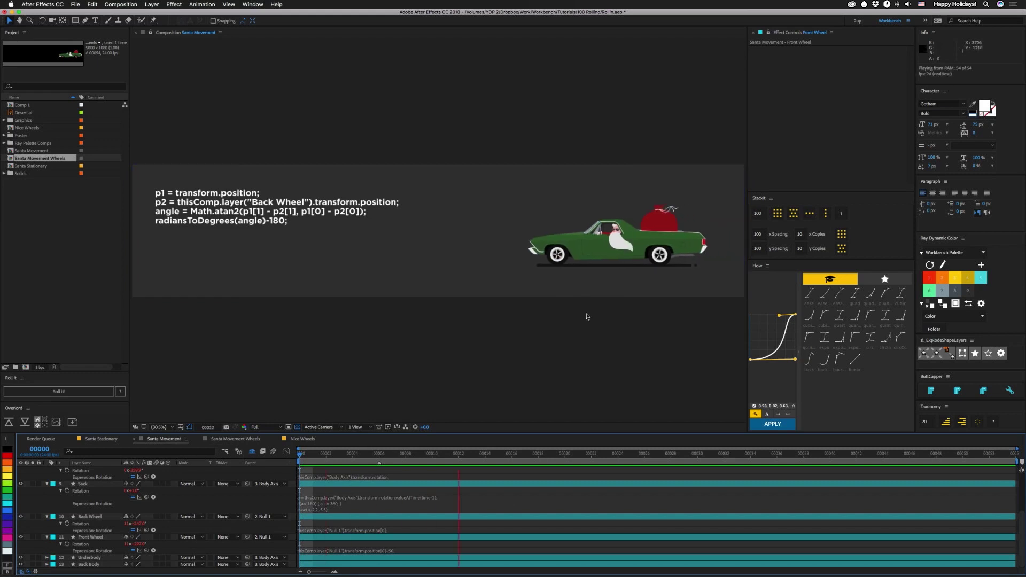
key("space")
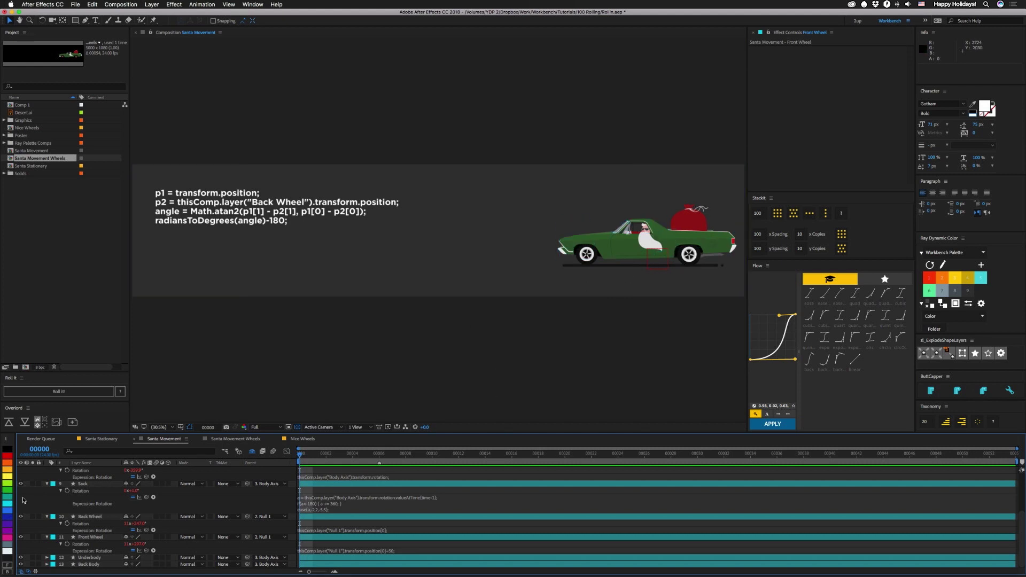
- Select the Body Axis layer and reveal its Position property together with the expression on it
scroll(83, 501, "up", 3)
left_click(93, 491)
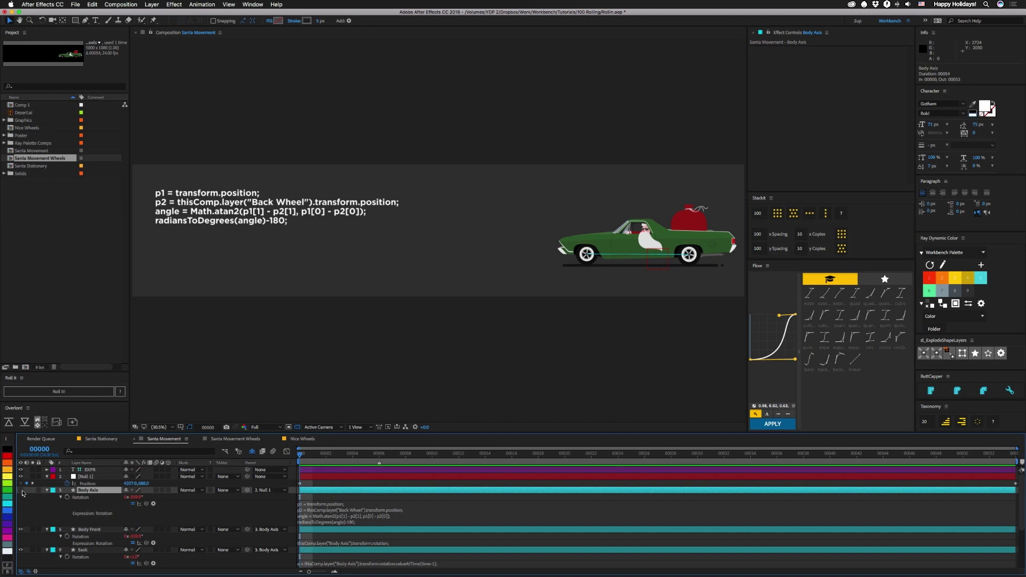
left_click(582, 320)
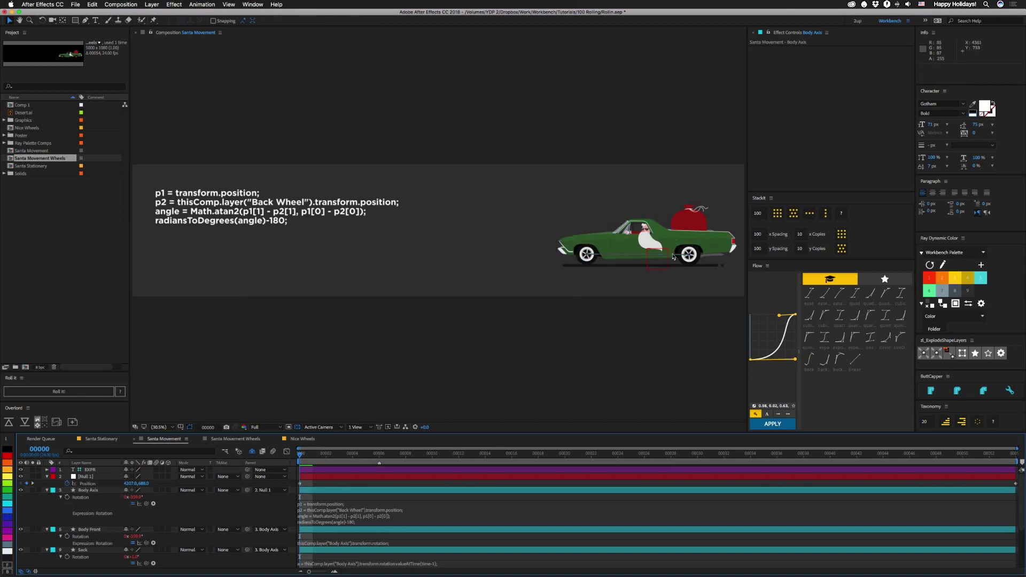
mouse_move(301, 460)
left_mouse_down()
mouse_move(575, 464)
mouse_move(300, 462)
left_mouse_up()
left_click(83, 492)
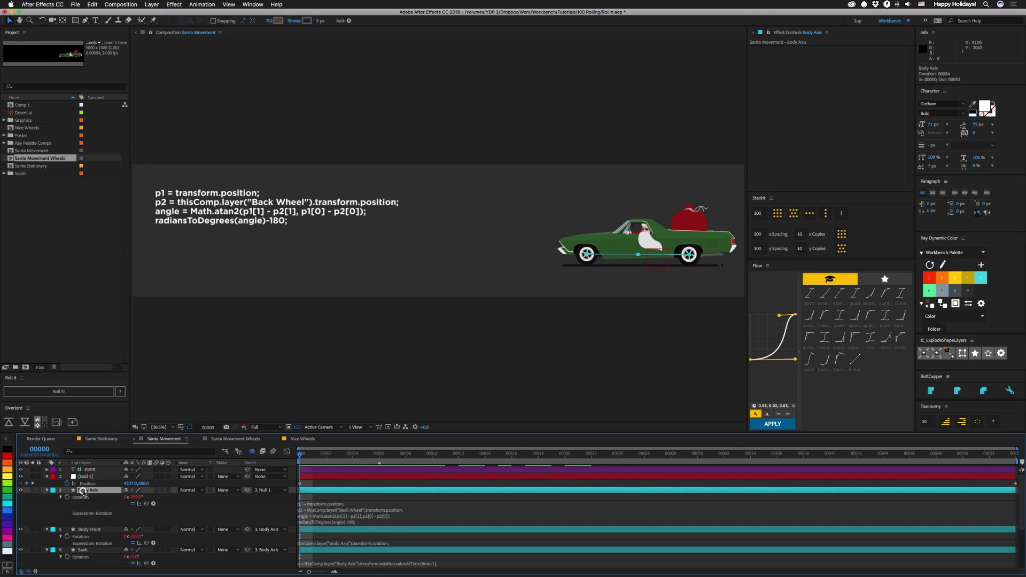
key("shift+p")
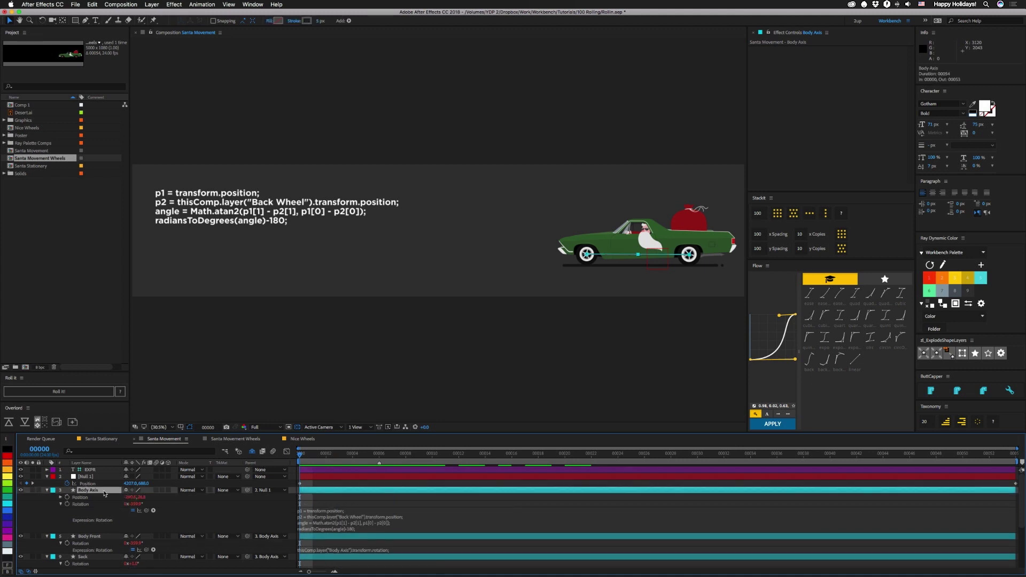
left_click(62, 497, "alt")
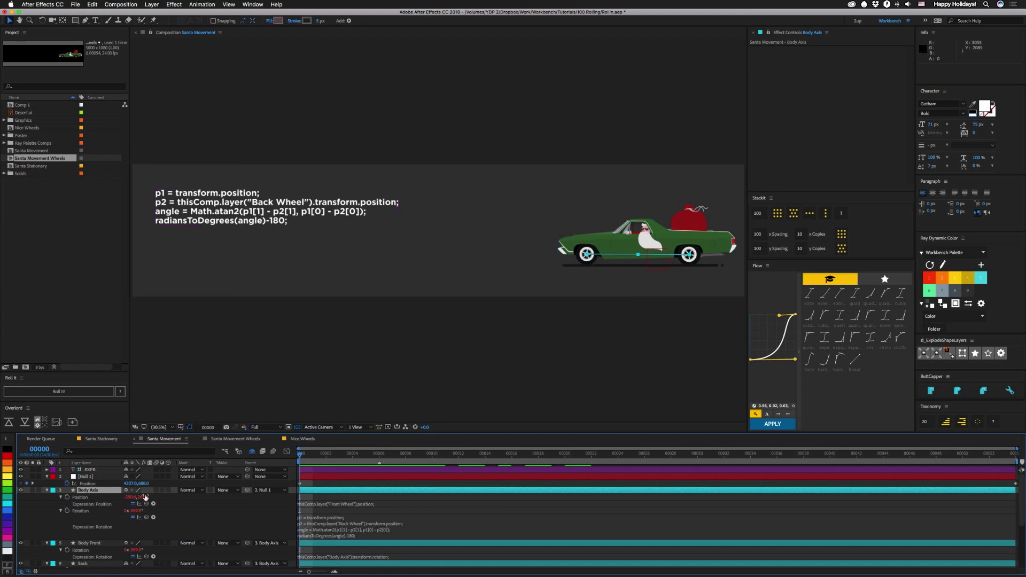
- Collapse Body Axis and solo the Underbody and Back Body layers for inspection, restoring the full view when done
left_click(47, 491)
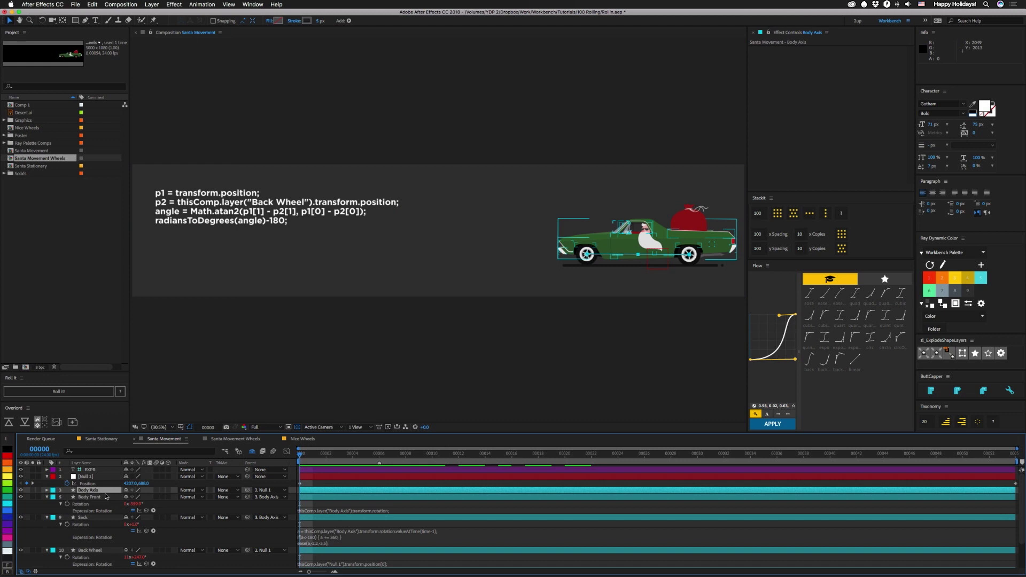
scroll(106, 513, "down", 3)
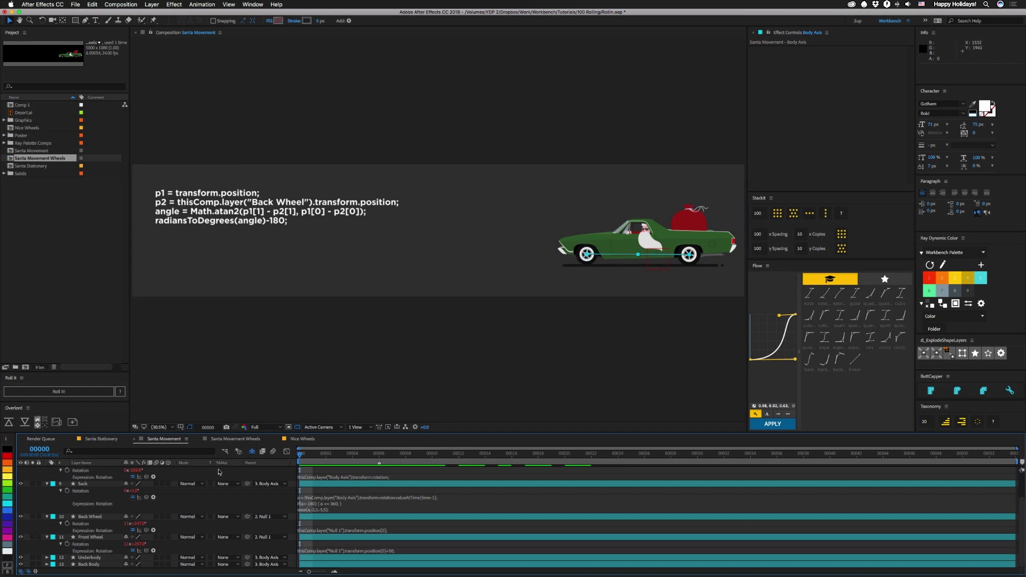
left_click(33, 558)
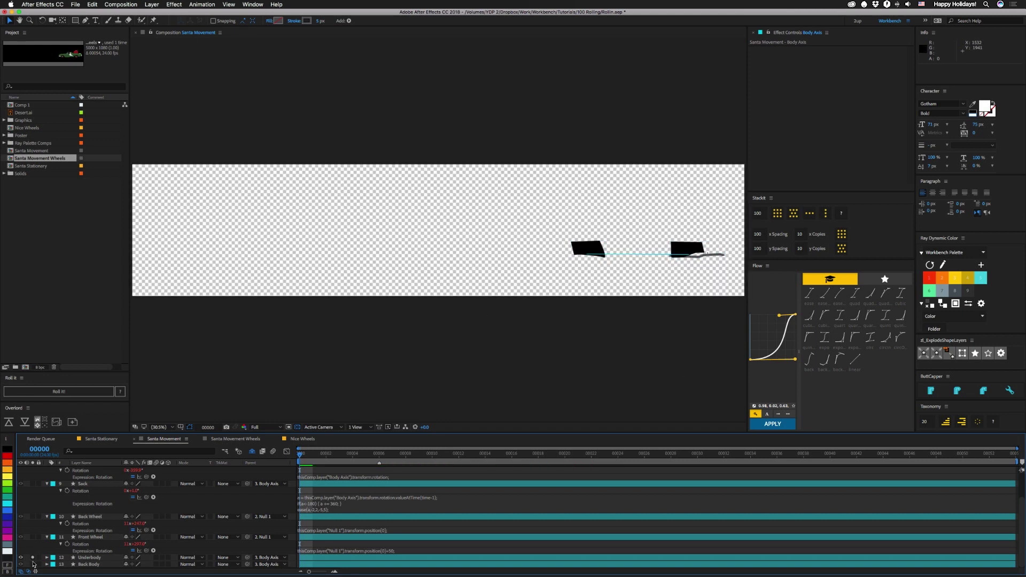
left_click(33, 565)
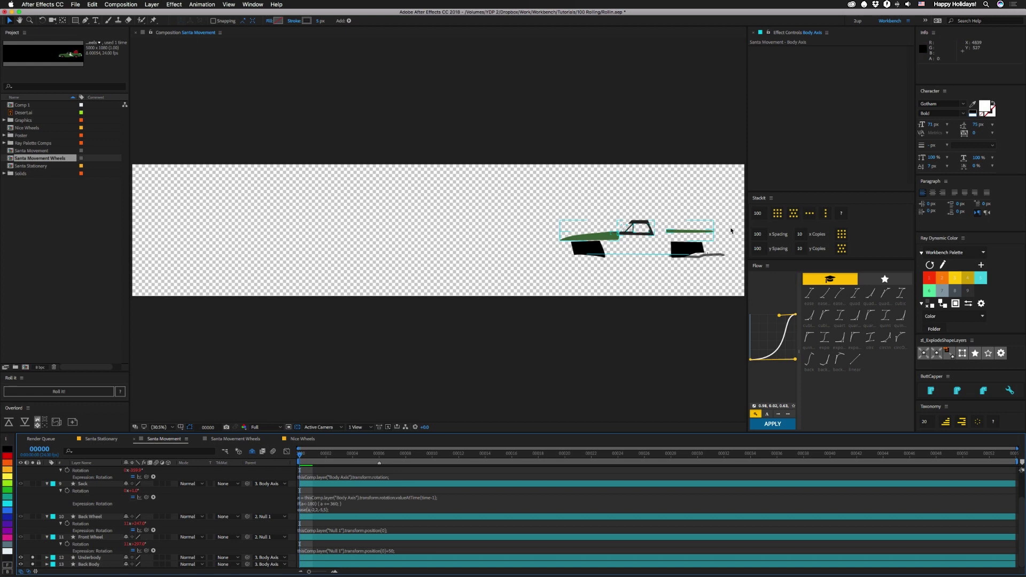
left_click(408, 374)
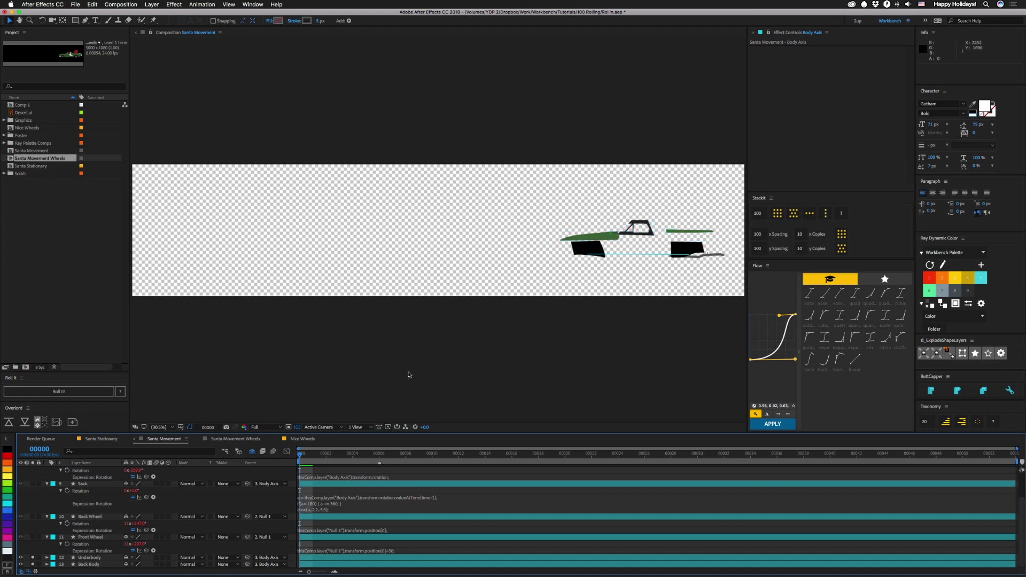
left_click(33, 566)
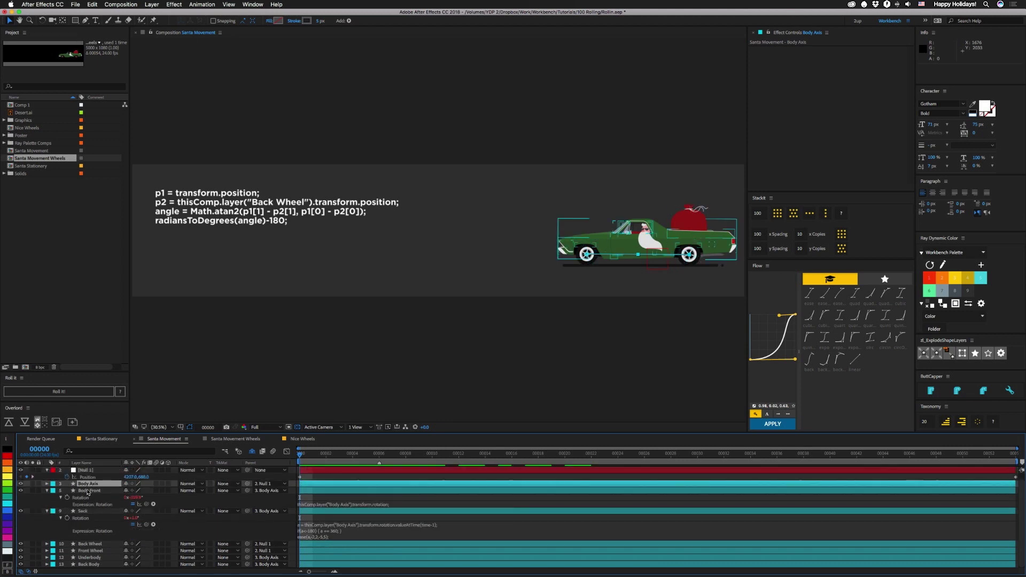
- Select the Body Front layer, check its motion by scrubbing to frame 10, and collapse its properties
left_click(88, 491)
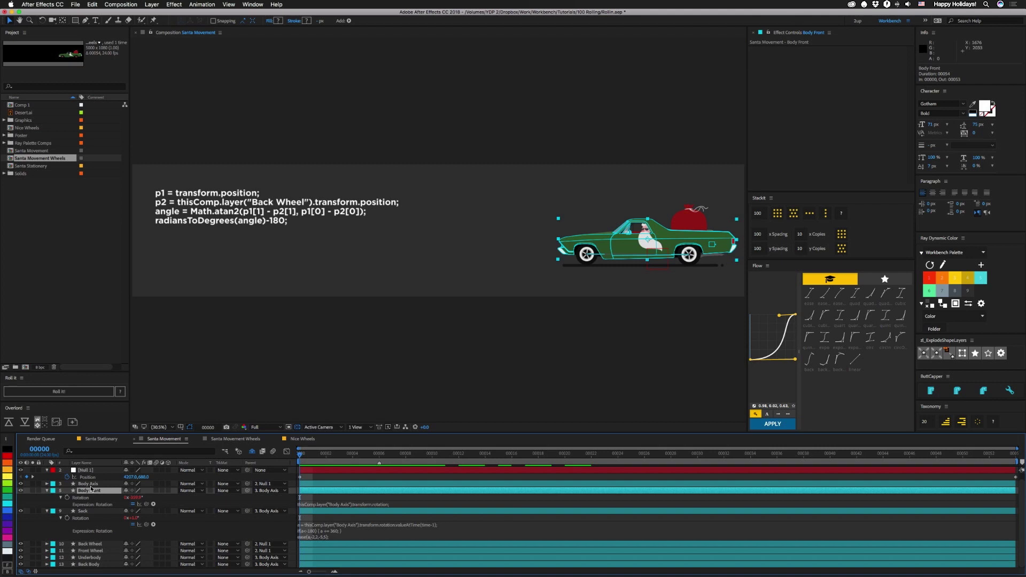
left_click_drag(301, 457, 439, 465)
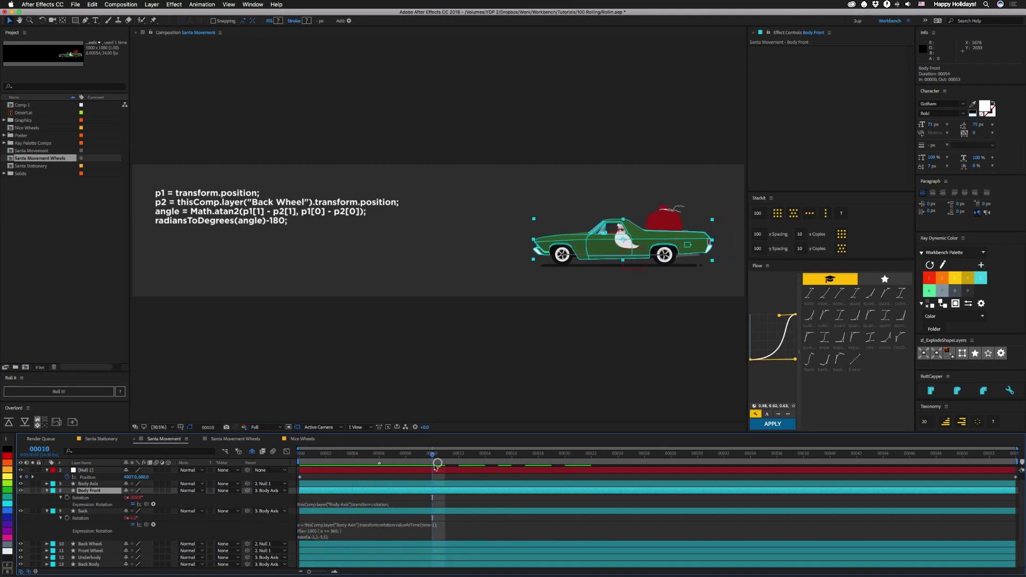
left_click(47, 490)
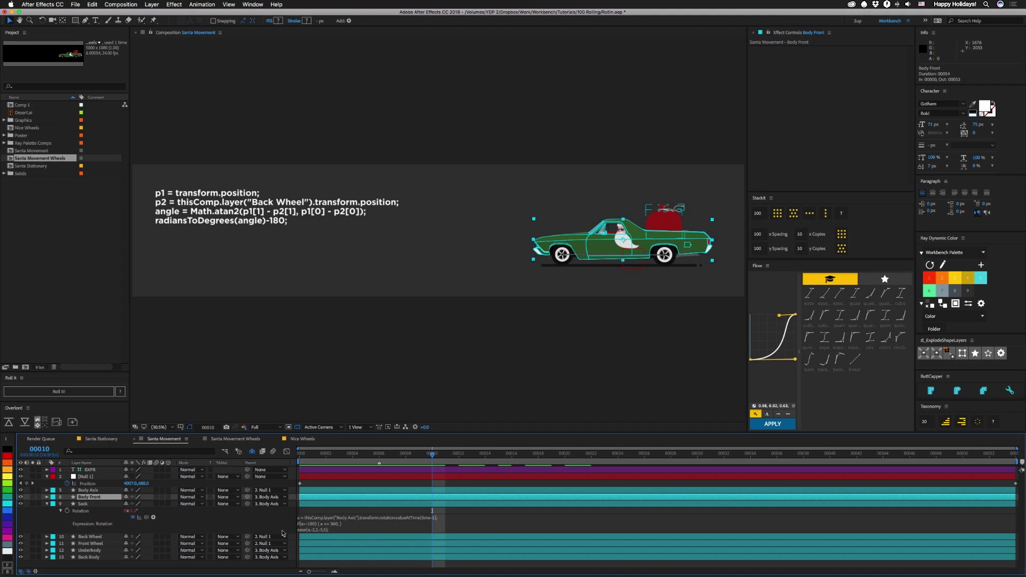
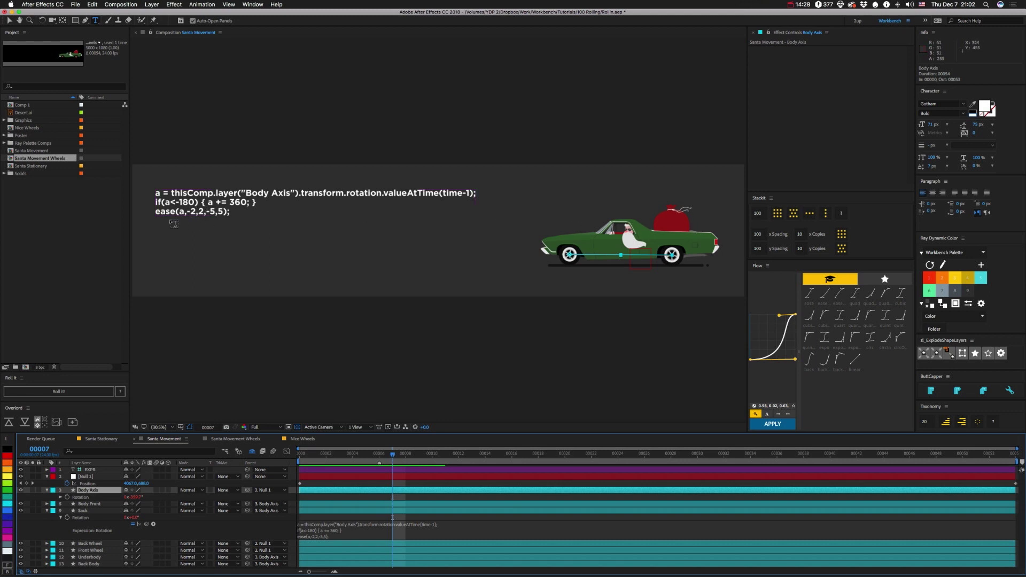
- Preview the sack's sway along the timeline, ending on the first frame with the Selection tool active
key("space")
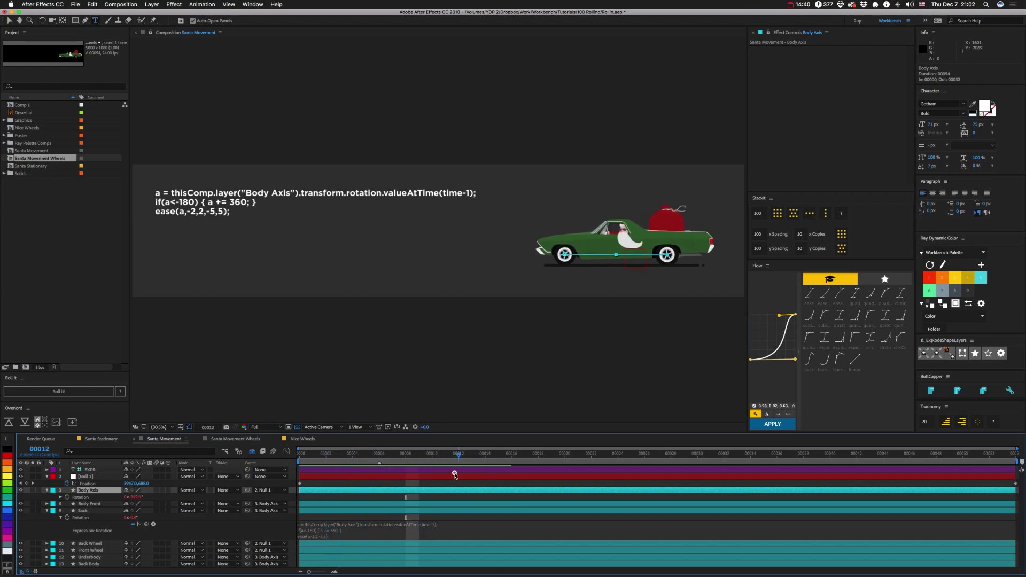
key("space")
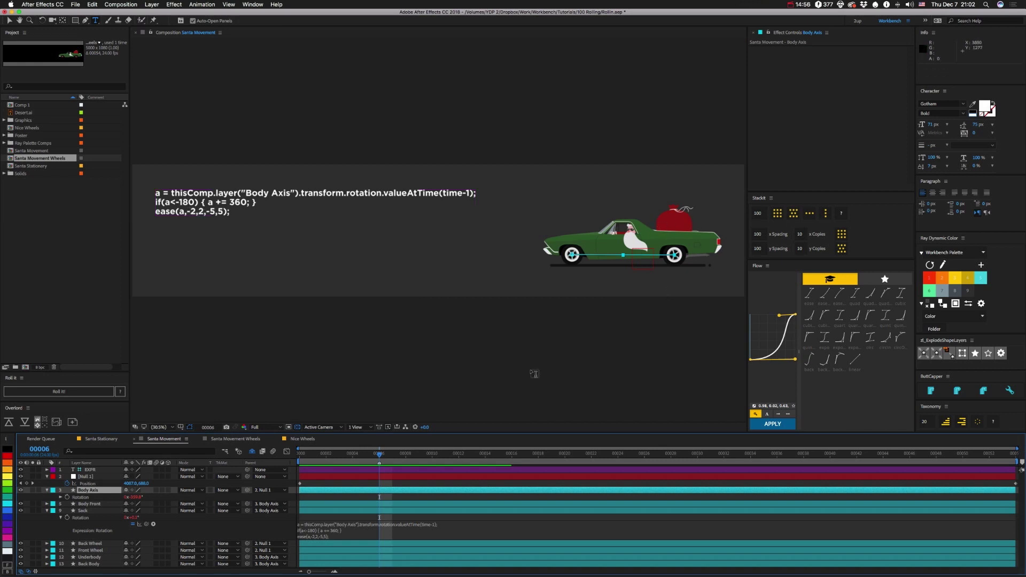
left_click(429, 459)
left_click_drag(430, 460, 281, 459)
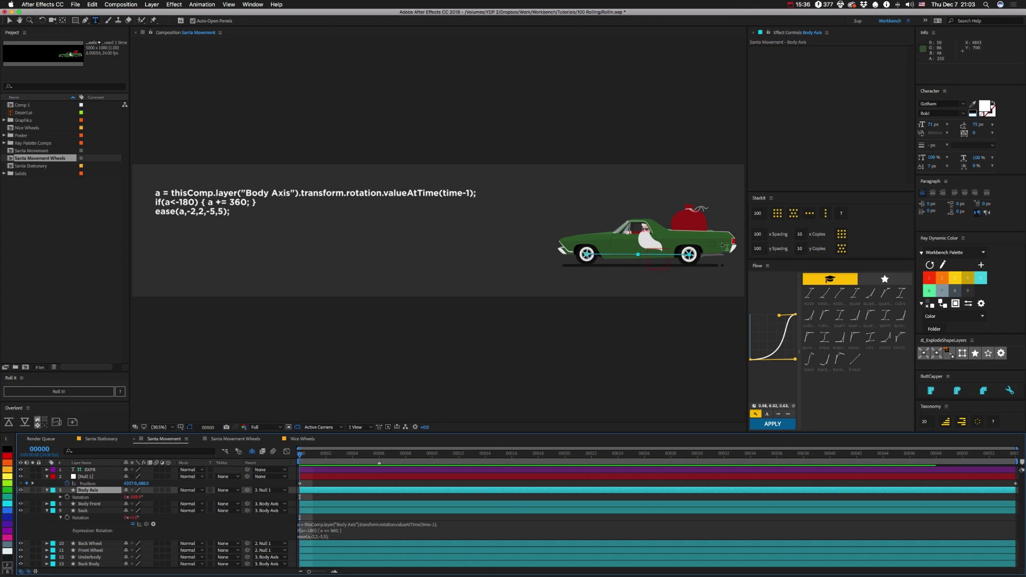
key("v")
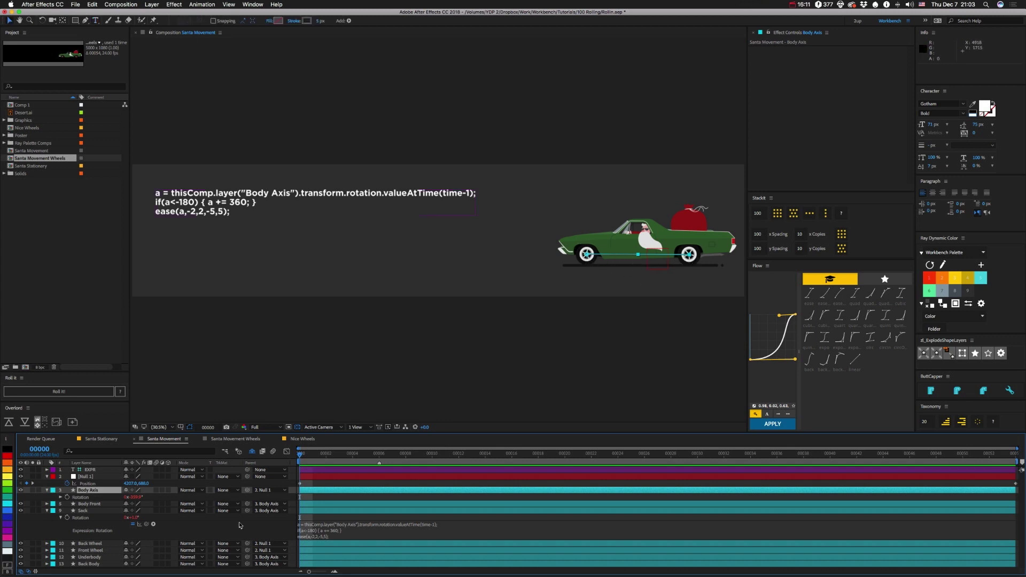
- In the Santa Movement Wheels composition, apply Roll It! to the Front Reindeer and Back Reindeer layers
left_click(233, 439)
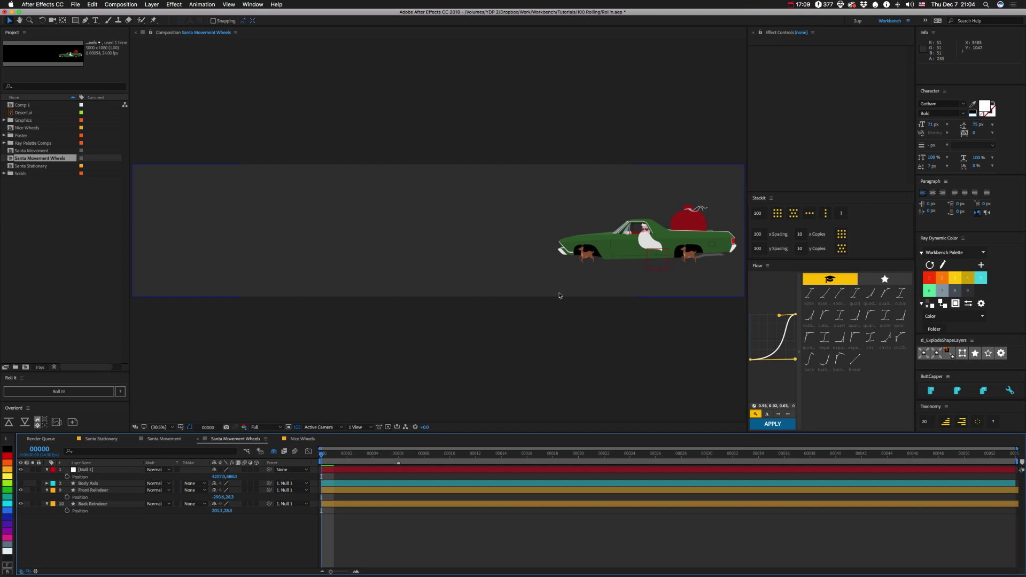
left_click(86, 497)
left_click(87, 491)
left_click(85, 505, "shift")
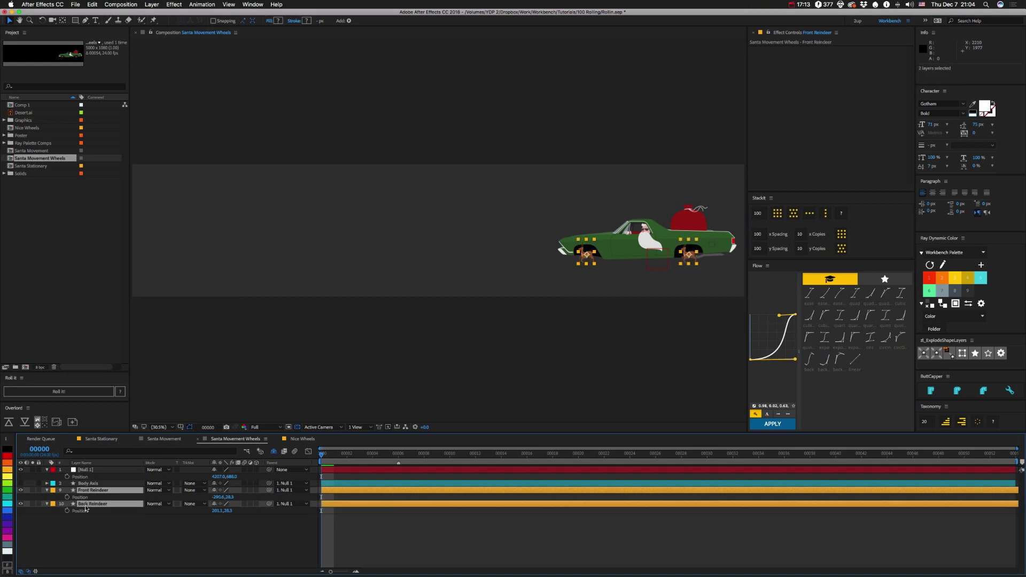
left_click(57, 394)
- Try rotating both reindeer layers to test the rolling, and reset their Rotation to 0°
mouse_move(212, 498)
left_mouse_down()
mouse_move(27, 502)
mouse_move(217, 498)
left_mouse_up()
left_click(223, 497)
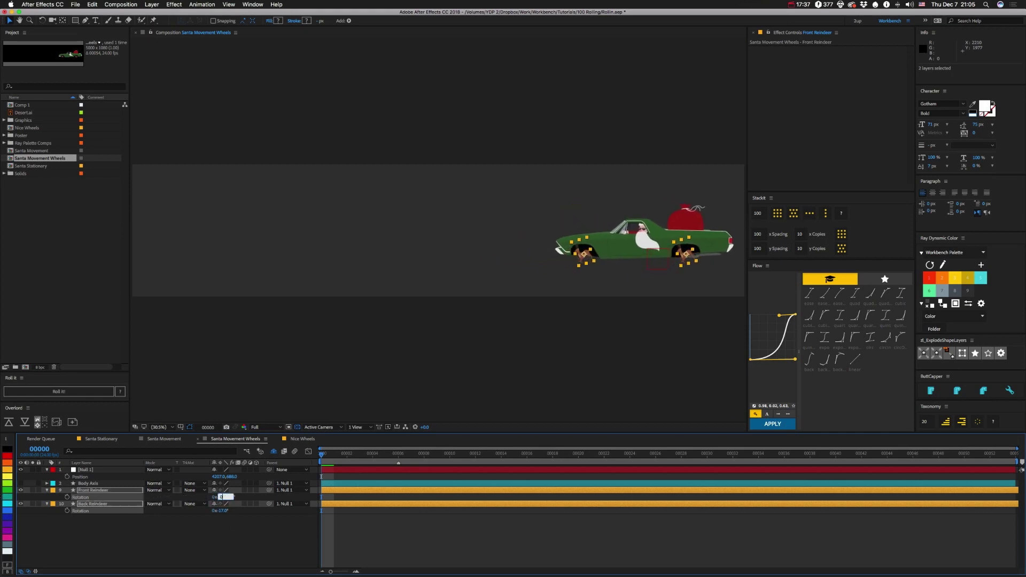
type("0")
key("Return")
- Keyframe both reindeer layers' Rotation from the first frame to -4 revolutions at the end of the timeline
left_click(67, 497)
left_click(384, 454)
left_click(220, 497)
type("-4")
key("Return")
left_click_drag(386, 497, 1014, 498)
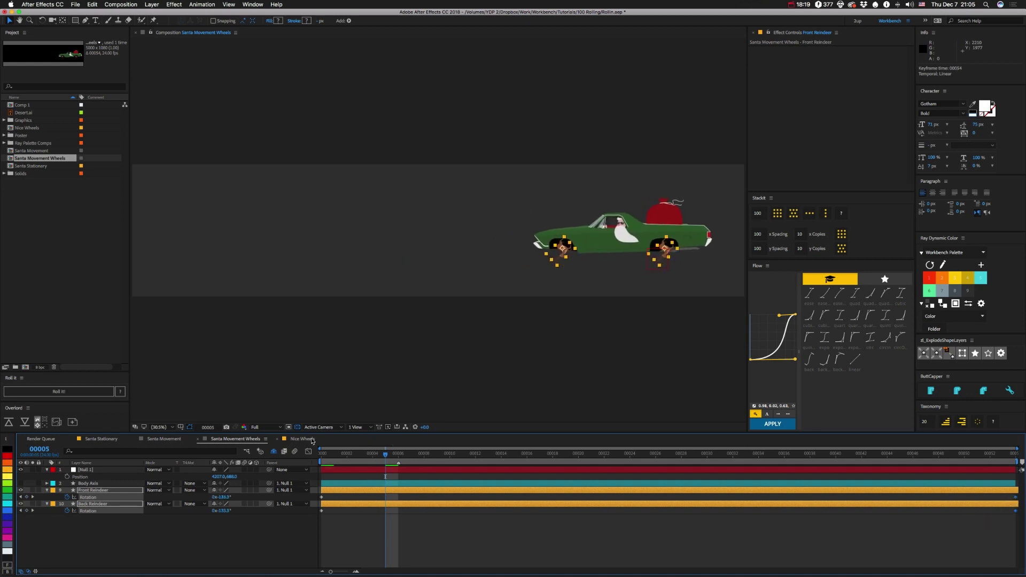
- Open the Nice Wheels composition and preview the car rolling on its reindeer wheels
left_click(302, 439)
key("space")
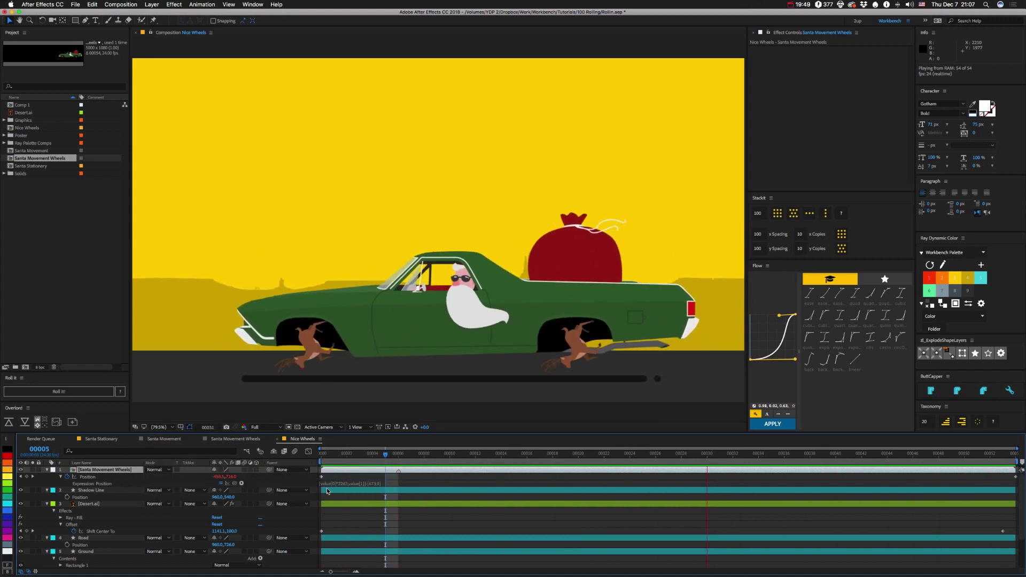
left_click(59, 392)
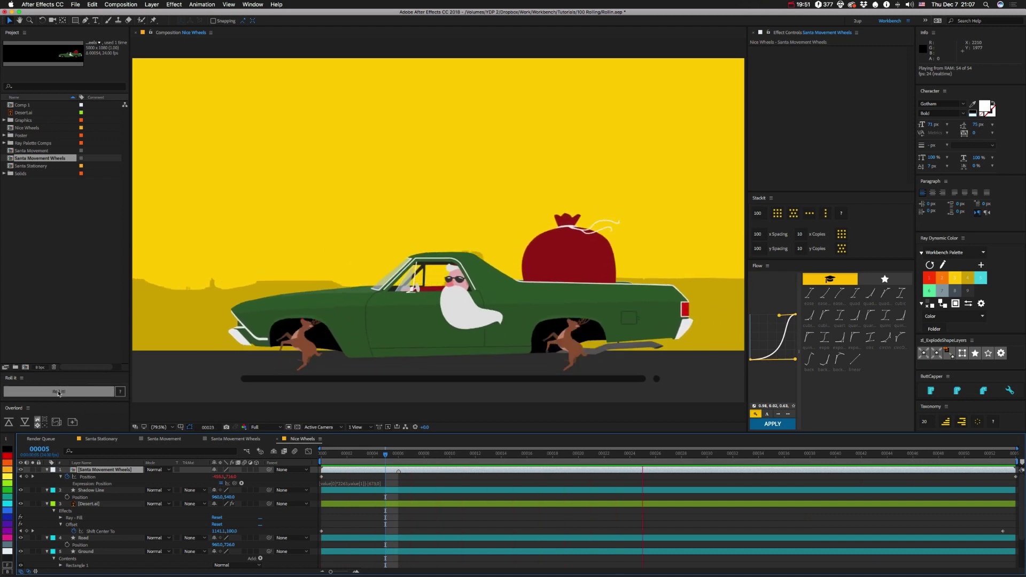